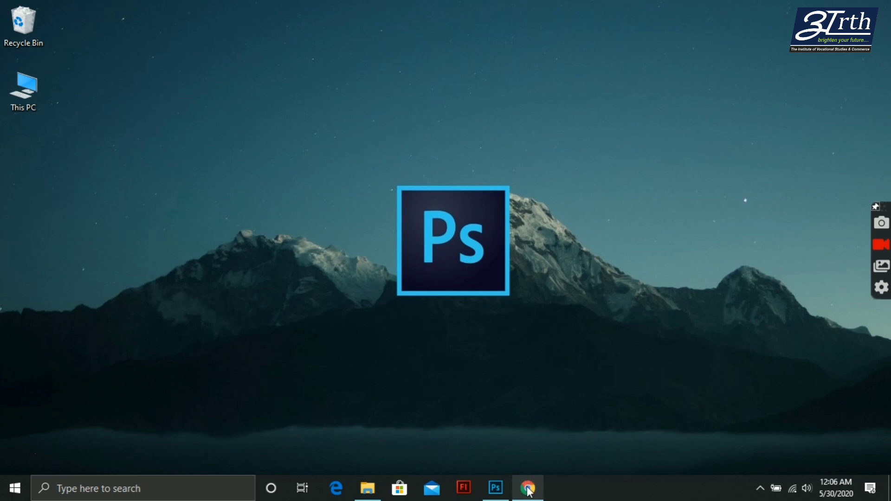
Bring up Chrome and magnify the Google results page to 250% zoom
left_click(528, 490)
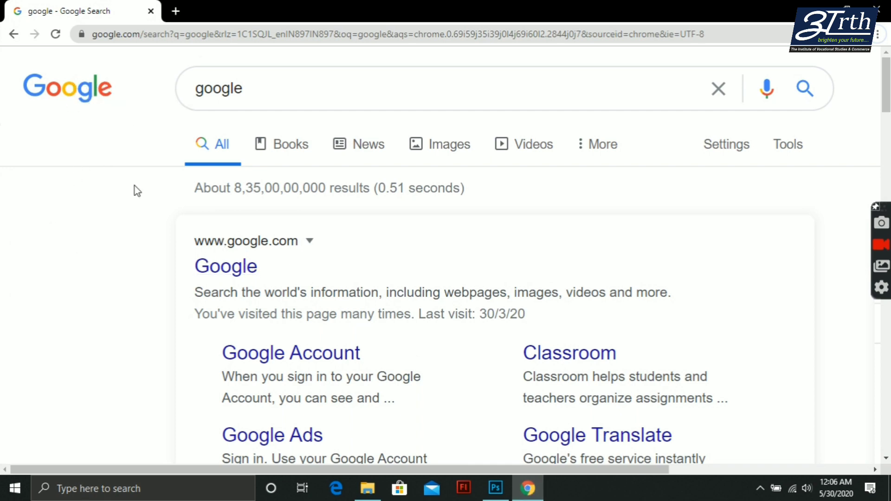
scroll(134, 186, "up", 4)
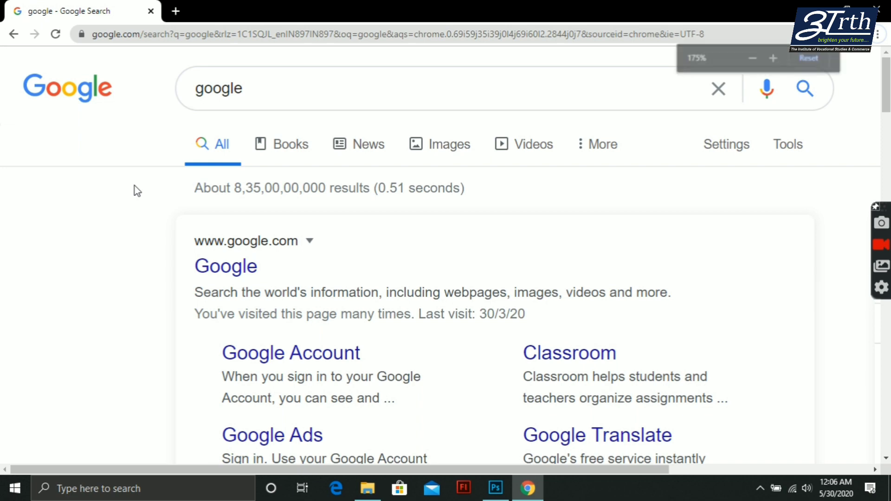
scroll(135, 186, "up", 3)
scroll(135, 186, "up", 1)
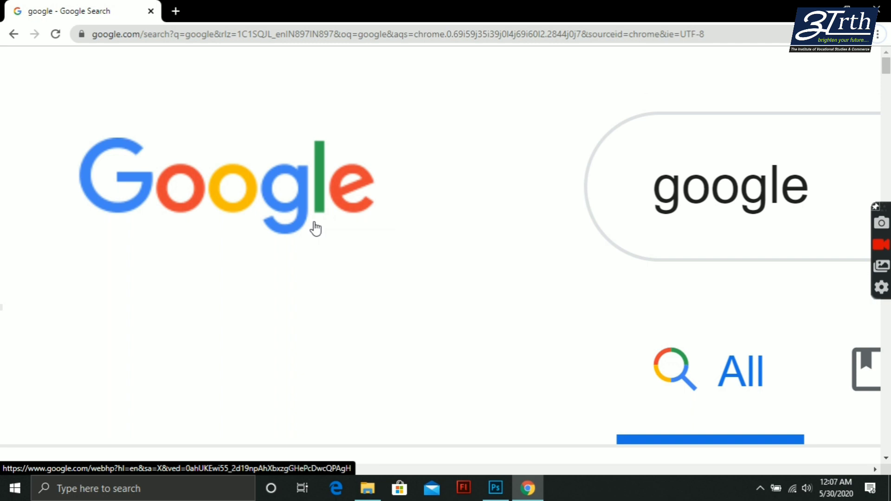
scroll(321, 261, "down", 5)
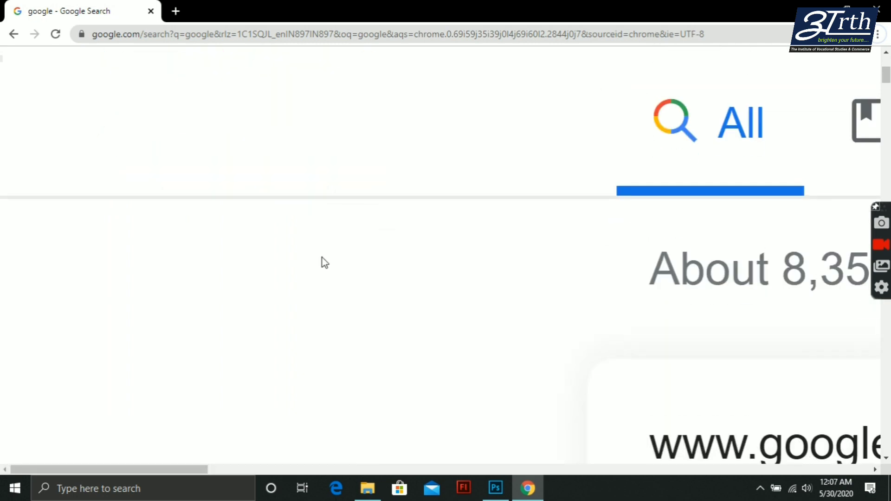
scroll(321, 261, "up", 5)
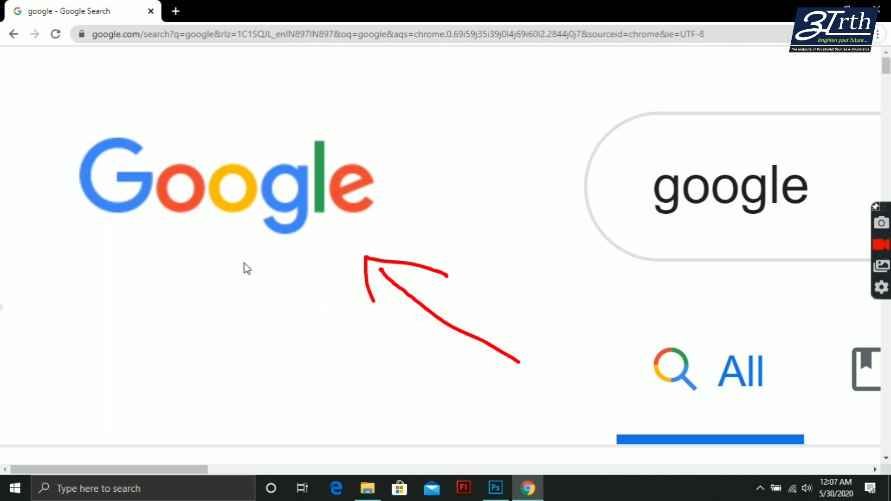
key("ctrl+minus")
key("ctrl+minus")
key("ctrl+minus")
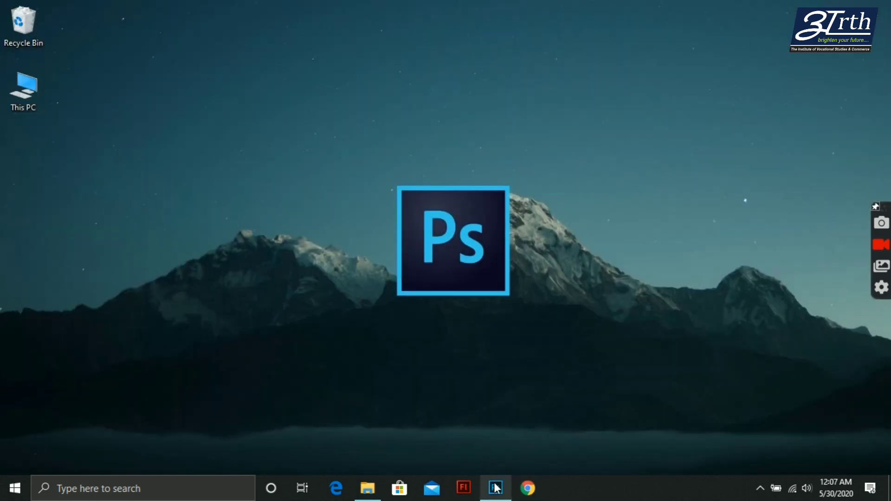
In Photoshop, zoom pho.jpg to pixel level, then zoom out and fit it on screen
left_click(496, 487)
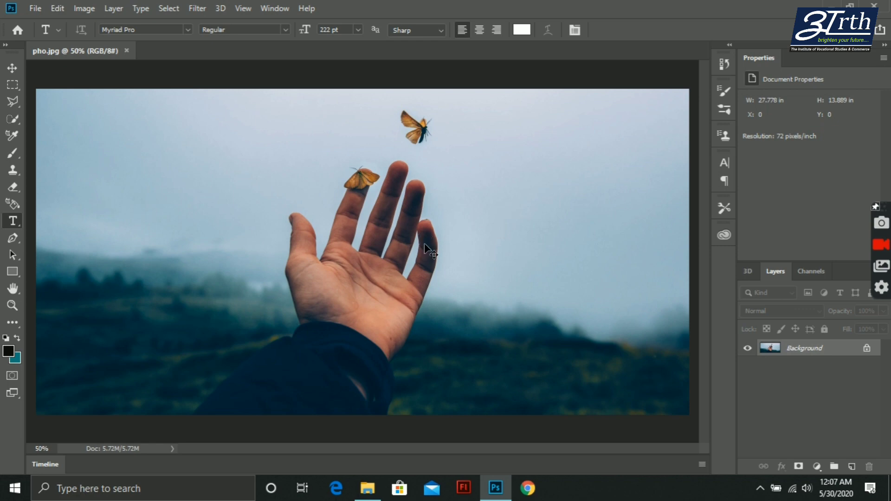
key("ctrl+plus")
key("ctrl+plus")
key("ctrl+plus")
key("ctrl+plus")
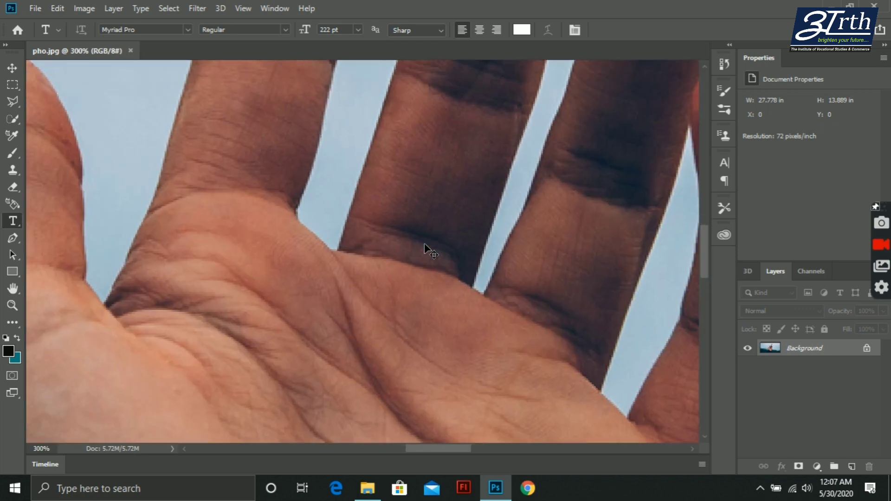
key("ctrl+plus")
key("ctrl+plus")
key("ctrl+plus")
key("ctrl+plus")
key("ctrl+plus")
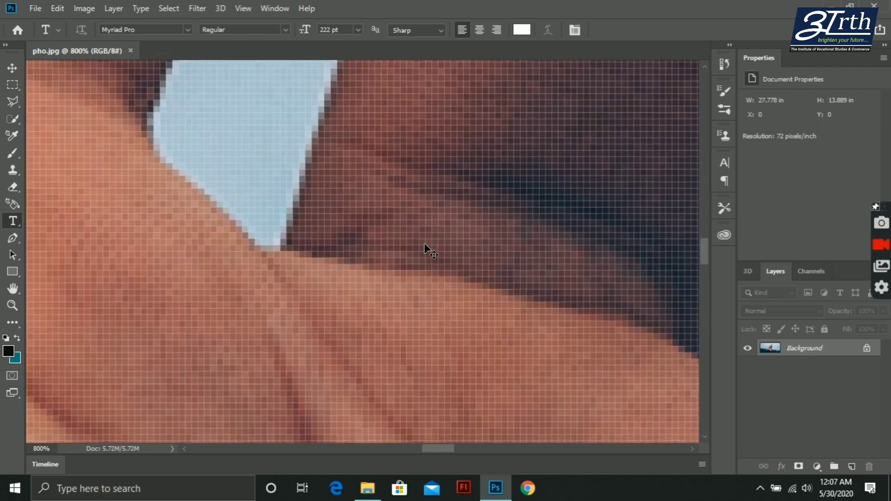
key("ctrl+plus")
key("ctrl+plus")
key("ctrl+plus")
key("ctrl+plus")
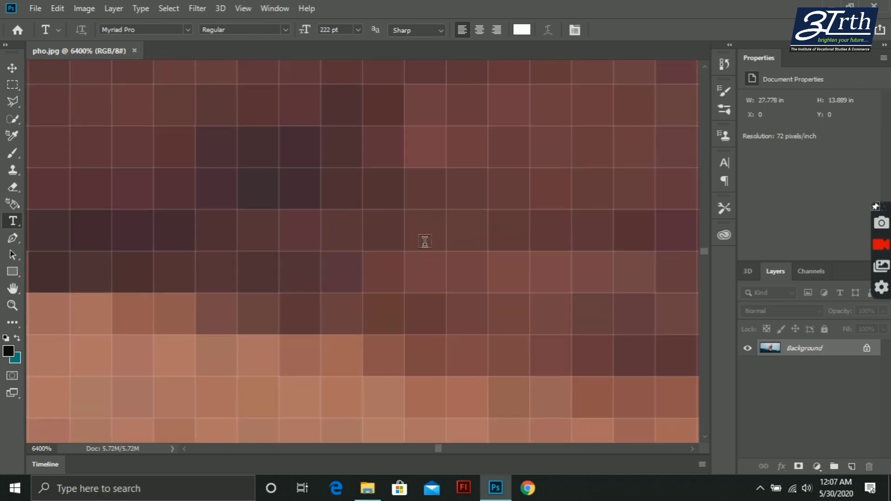
scroll(424, 241, "up", 1)
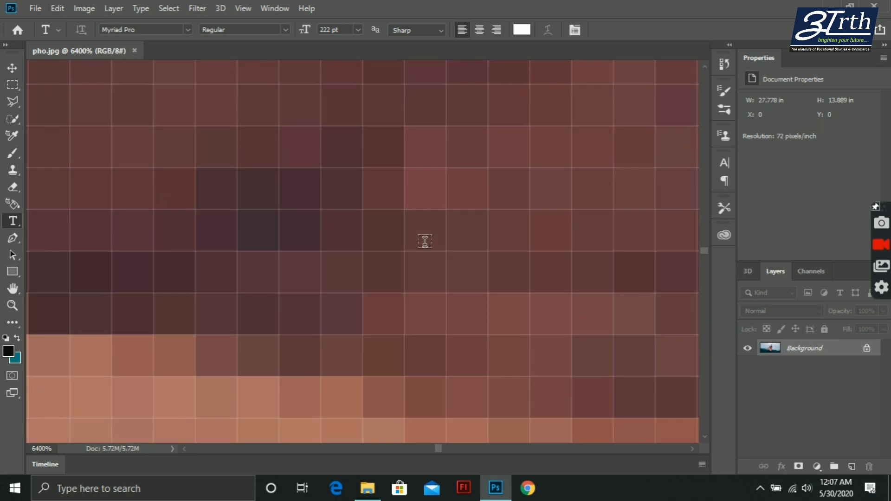
key("ctrl+minus")
key("ctrl+minus")
key("ctrl+minus")
key("ctrl+minus")
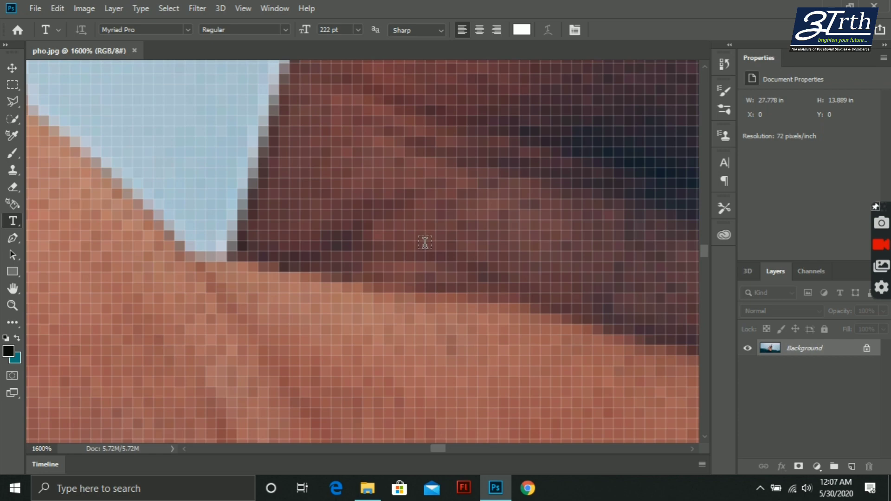
key("ctrl+minus")
key("ctrl+minus")
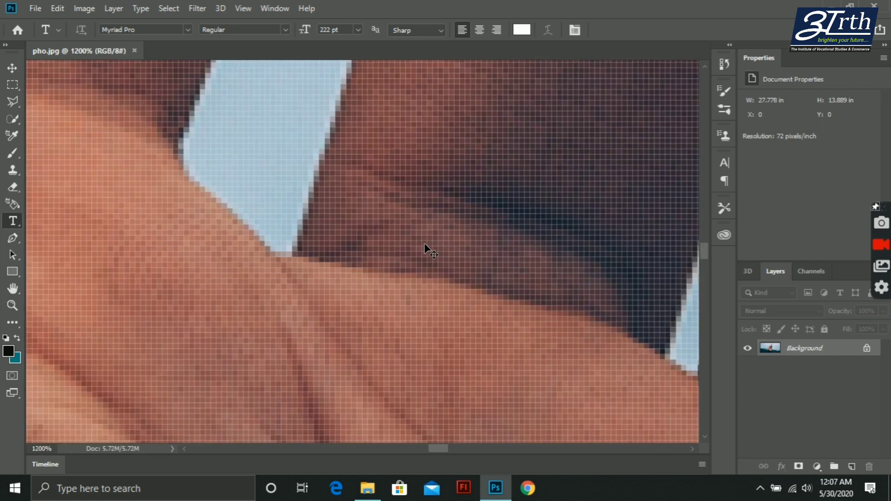
key("ctrl+minus")
key("ctrl+minus")
key("ctrl+0")
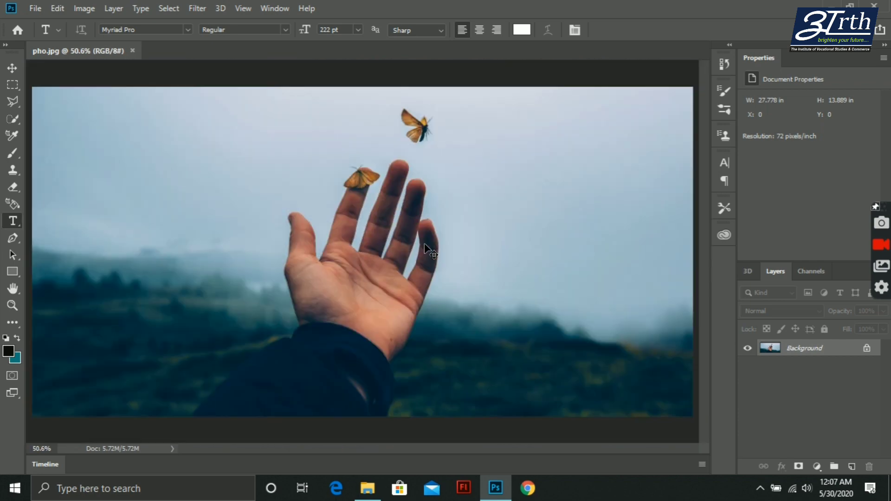
Close the pho.jpg document and open the File menu
left_click(132, 51)
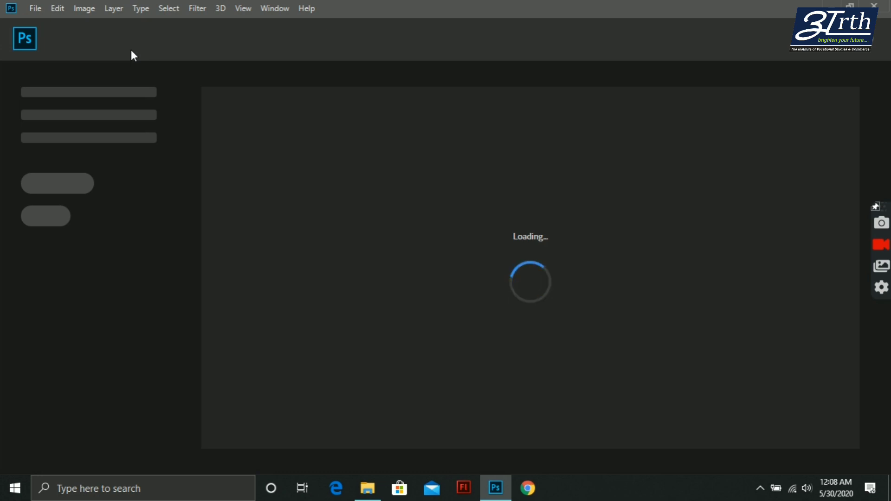
left_click(35, 8)
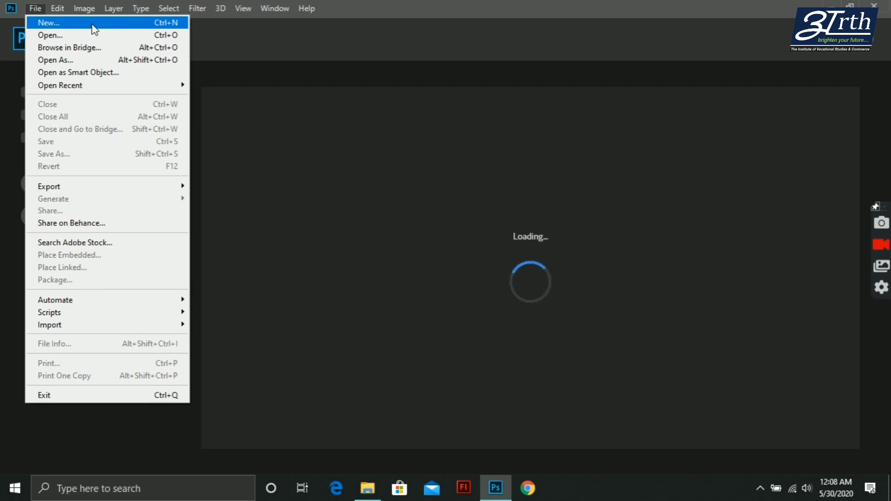
Open the New Document dialog, showing the recent 2000 x 1300 px preset
left_click(91, 24)
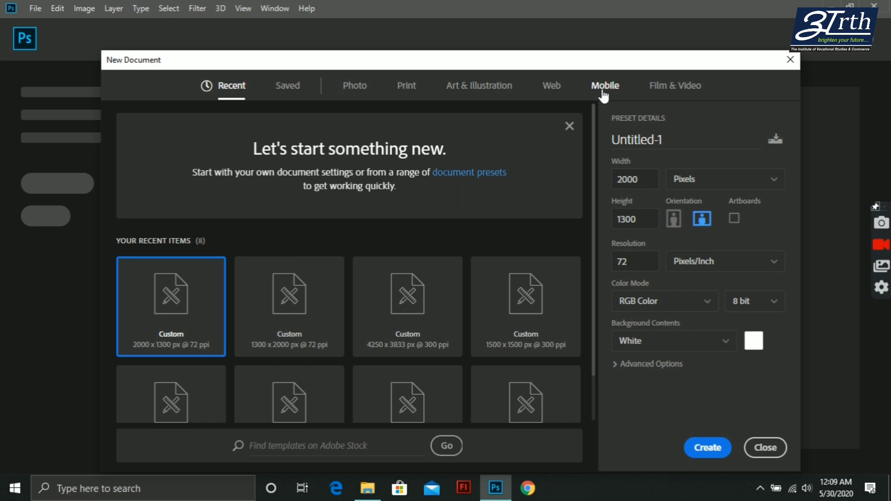
Browse the Web and Mobile presets, loading iPhone X 1125 x 2436 px, and select Width
left_click(557, 95)
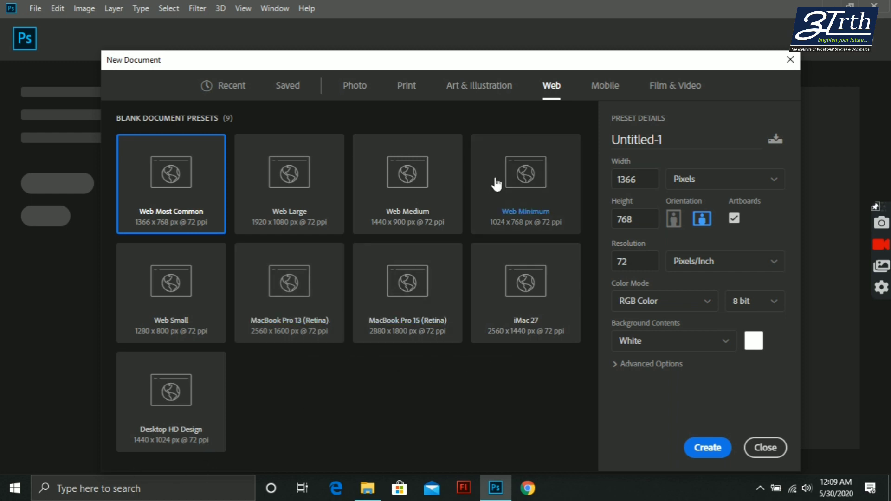
left_click(615, 88)
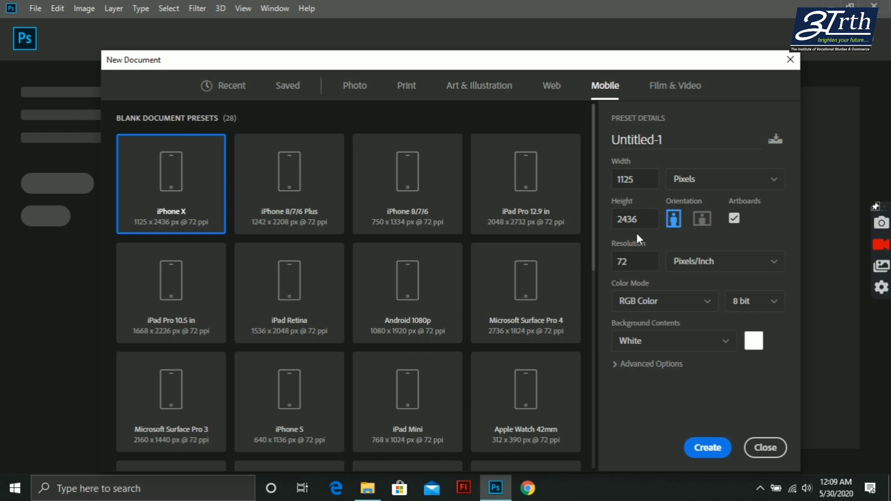
double_click(636, 179)
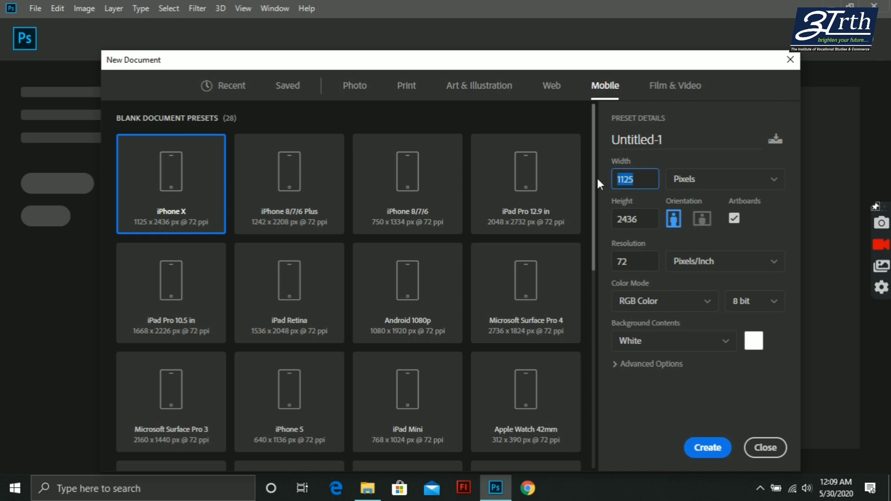
Set the document to 2000 x 1300 px, turn off Artboards, and compare orientations
type("2000")
double_click(644, 221)
type("1300")
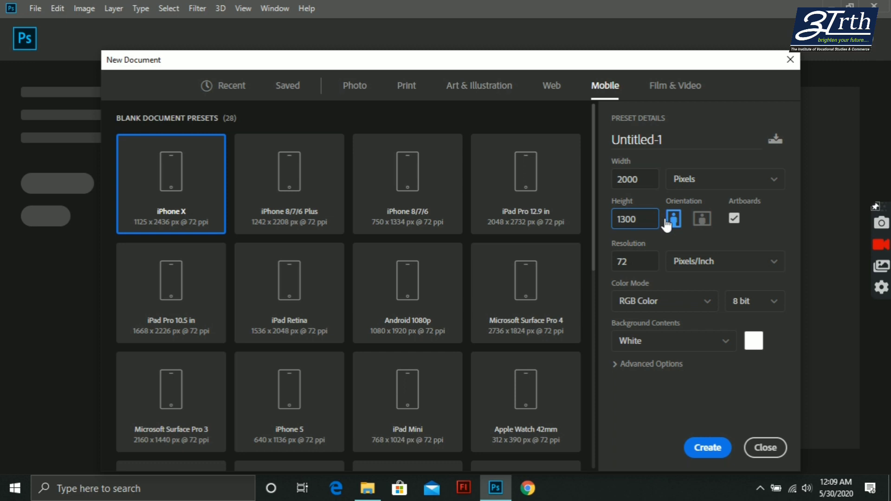
left_click(734, 218)
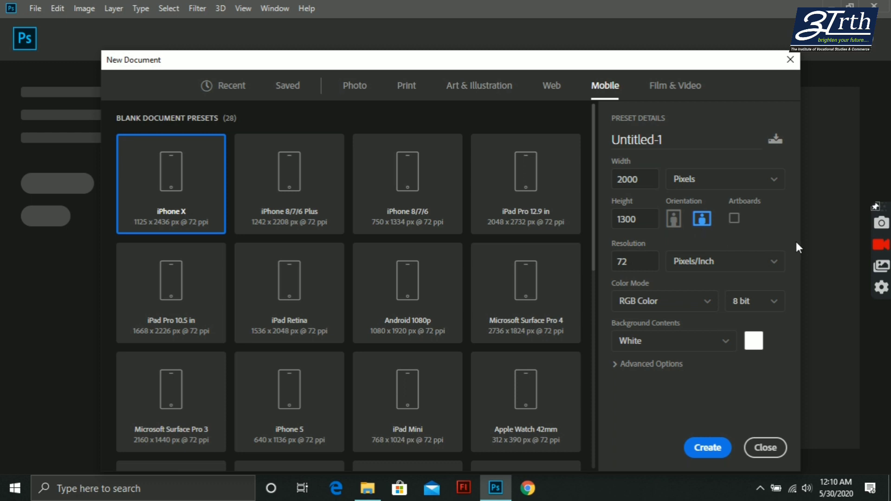
left_click(668, 226)
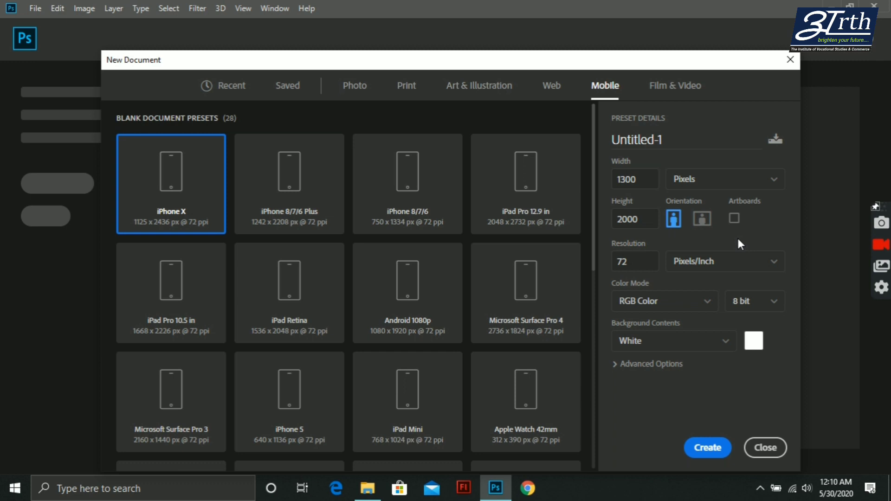
left_click(702, 220)
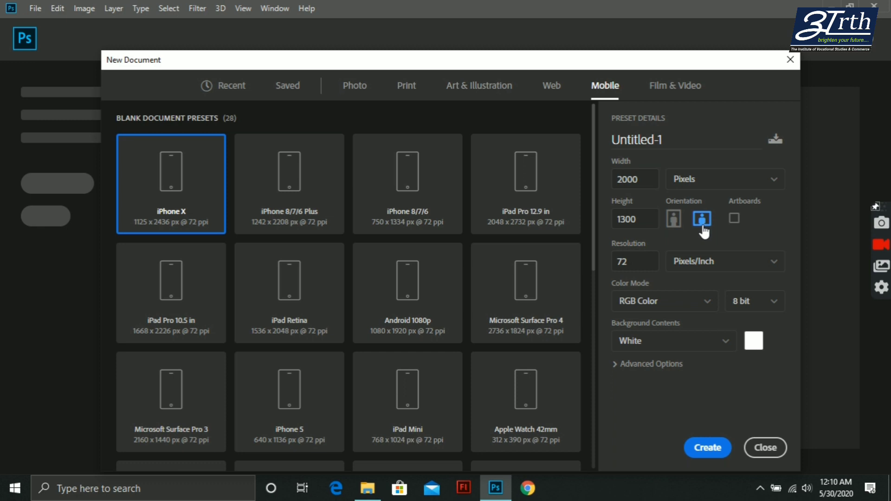
left_click(675, 221)
Switch back to landscape and keep RGB Color mode with a White background
left_click(701, 222)
left_click(714, 304)
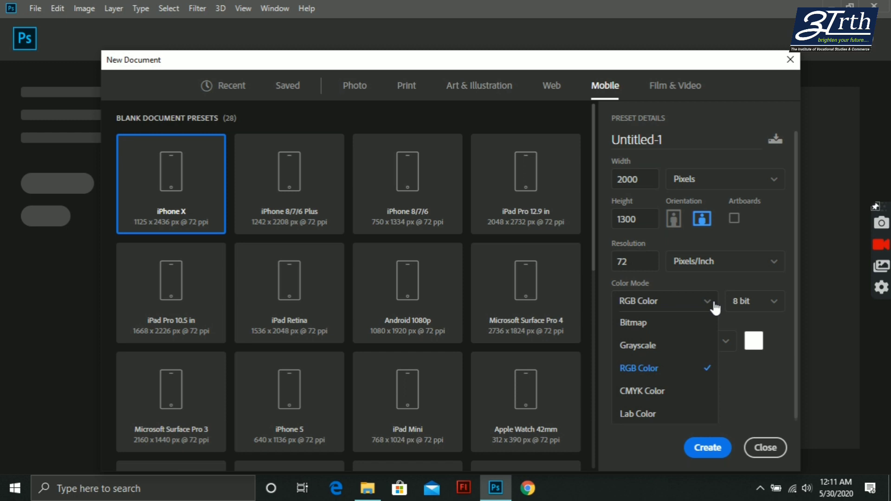
left_click(714, 304)
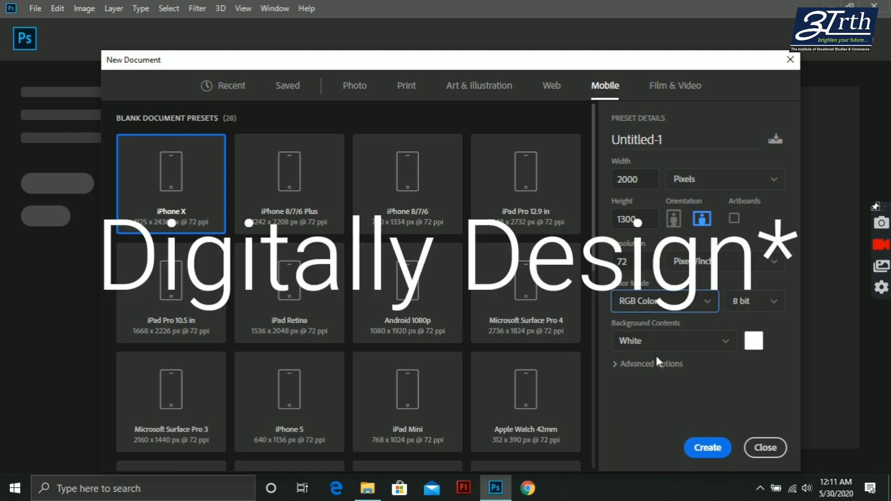
left_click(724, 352)
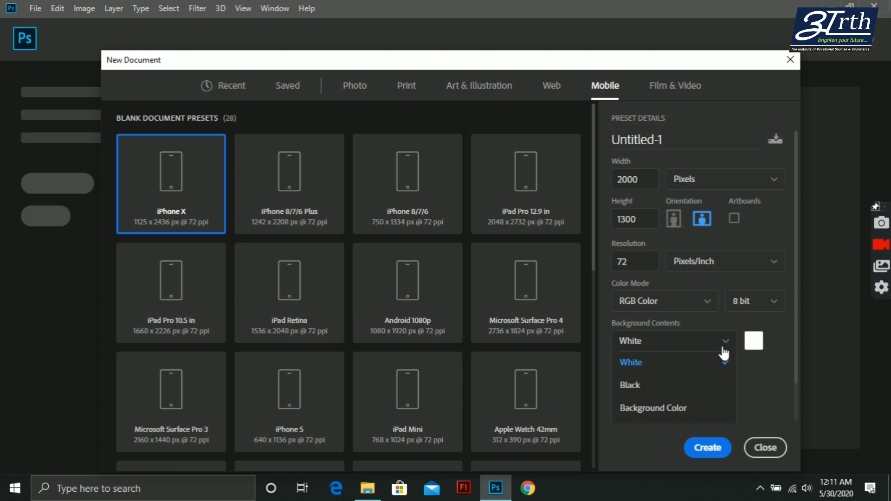
left_click(723, 351)
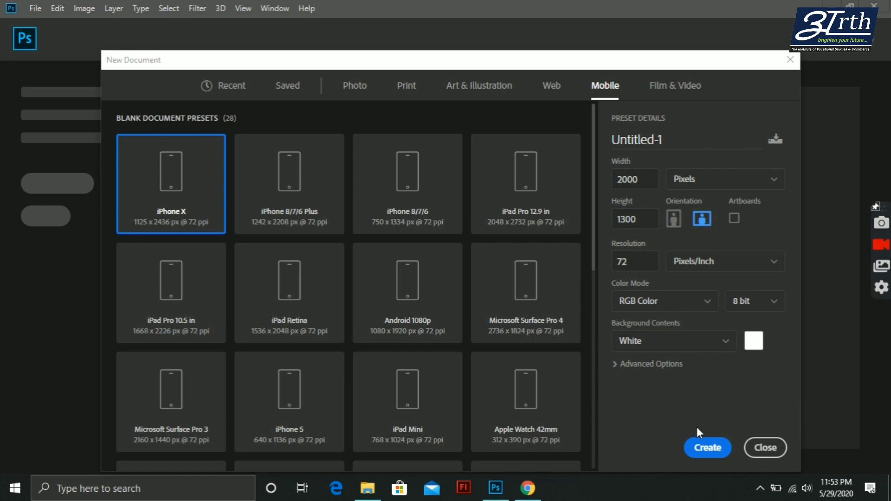
Create the white document, float the Layers group, Tools and options bar, then close Layers and Tools
left_click(697, 446)
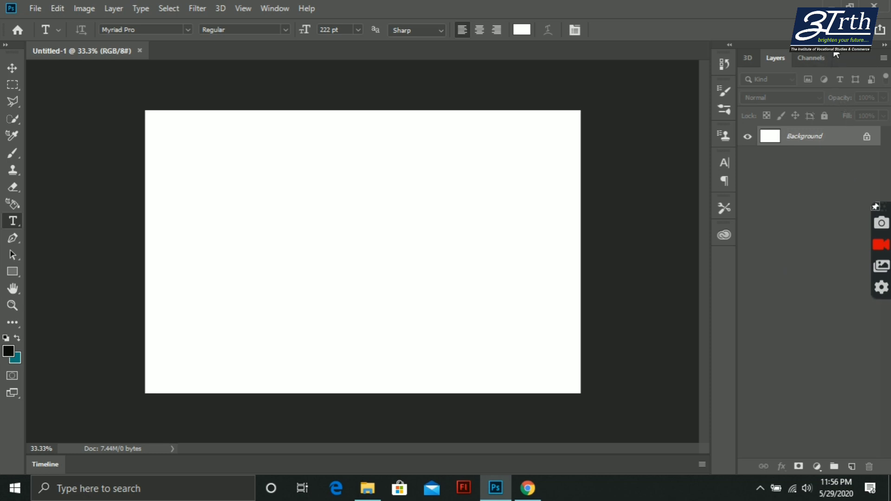
left_click_drag(835, 56, 597, 137)
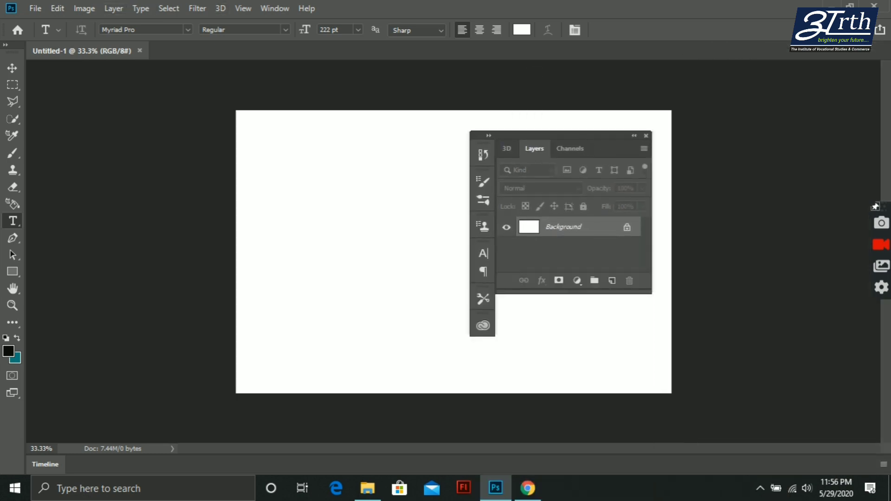
left_click_drag(19, 49, 198, 191)
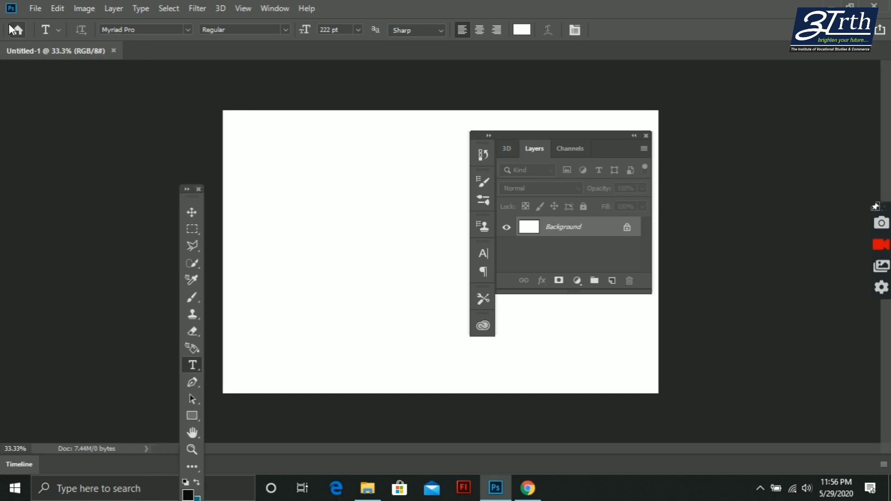
left_click_drag(13, 27, 23, 91)
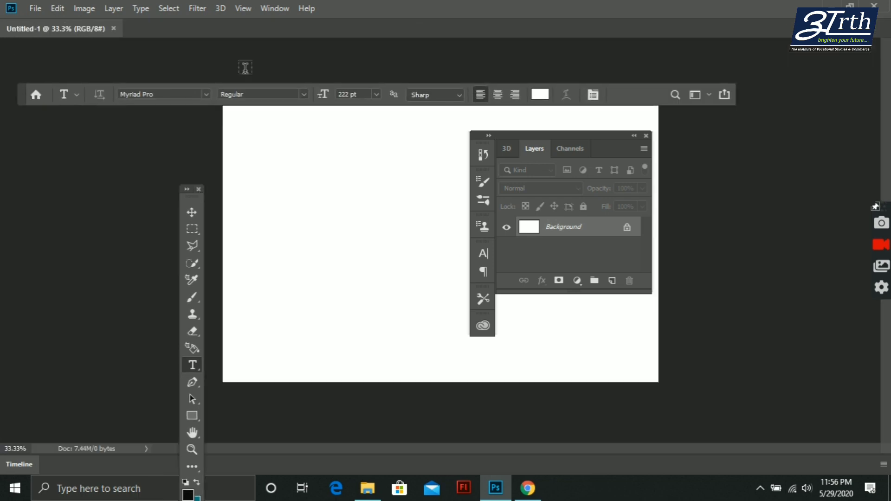
left_click(646, 135)
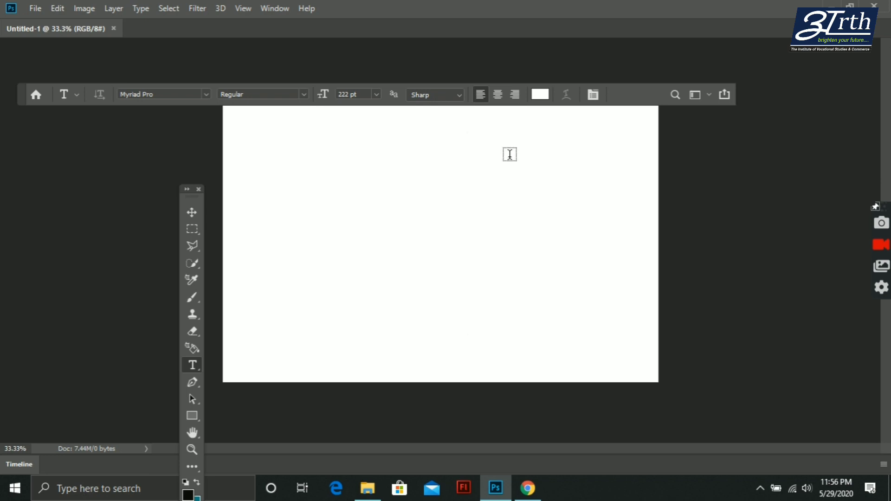
left_click(199, 189)
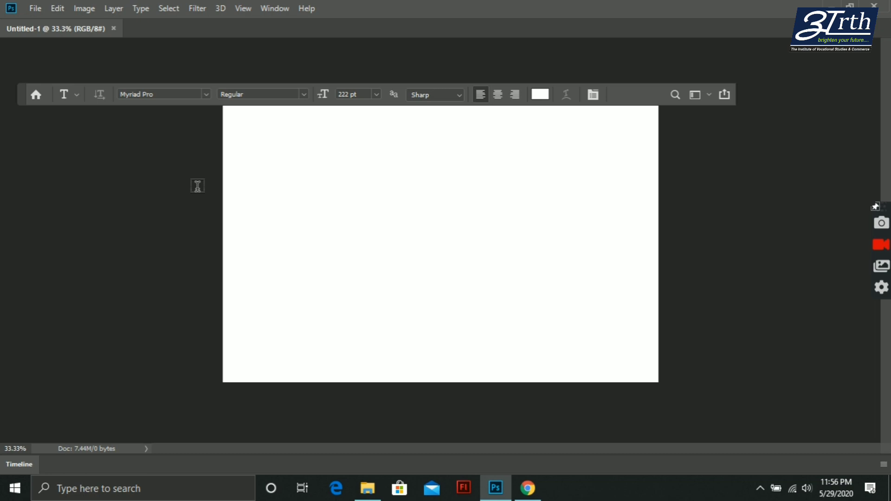
Reset the 3D workspace via Window > Workspace to restore the docked panels
left_click(271, 14)
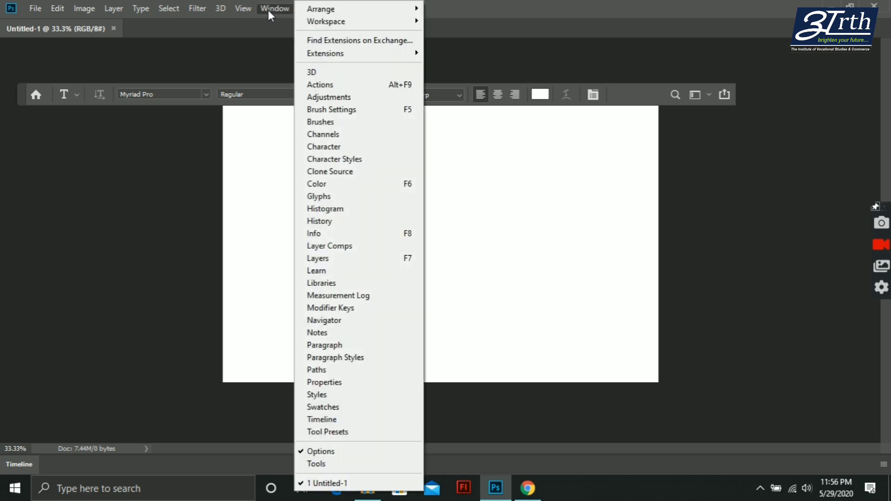
mouse_move(325, 21)
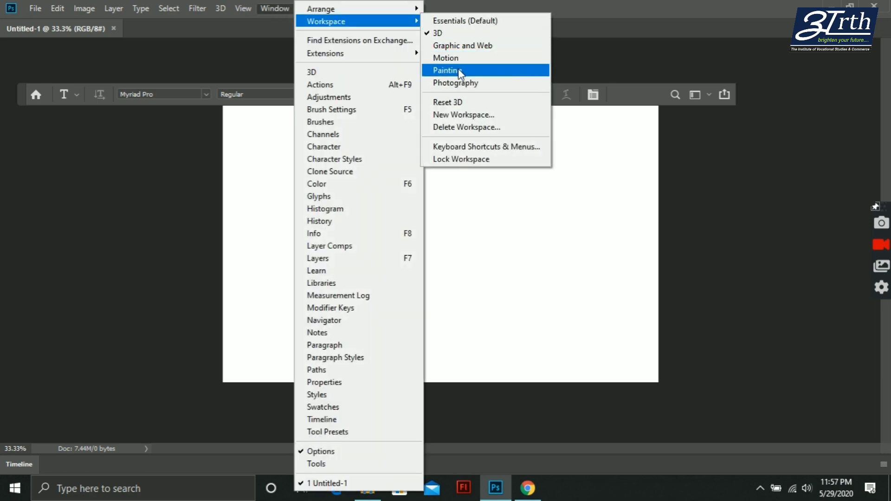
left_click(471, 103)
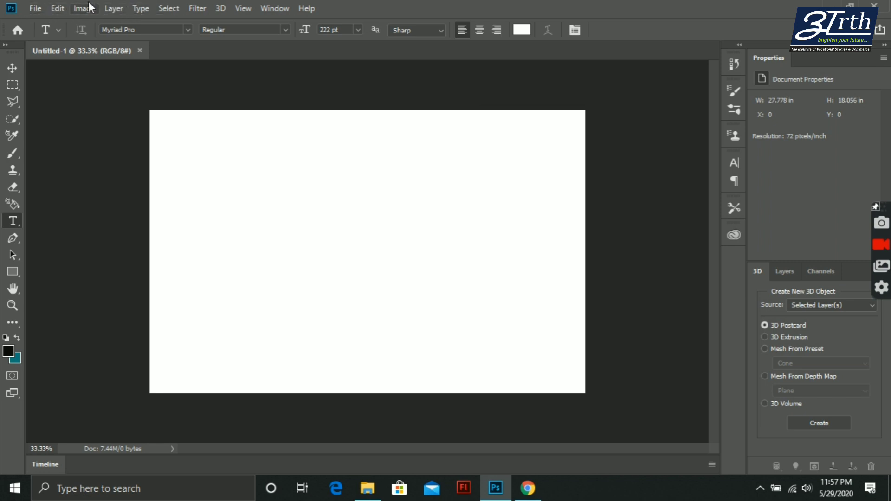
Dismiss the Layer menu unused, then show the Layers panel with the Background layer
left_click(169, 8)
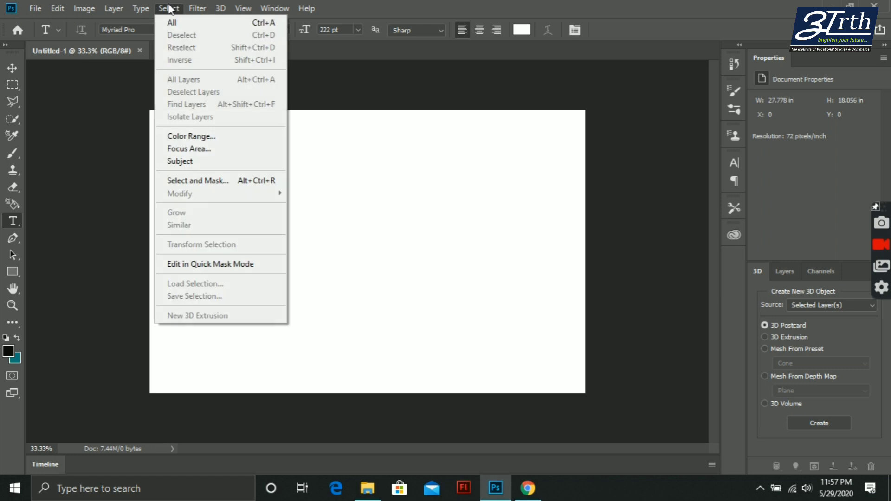
mouse_move(114, 9)
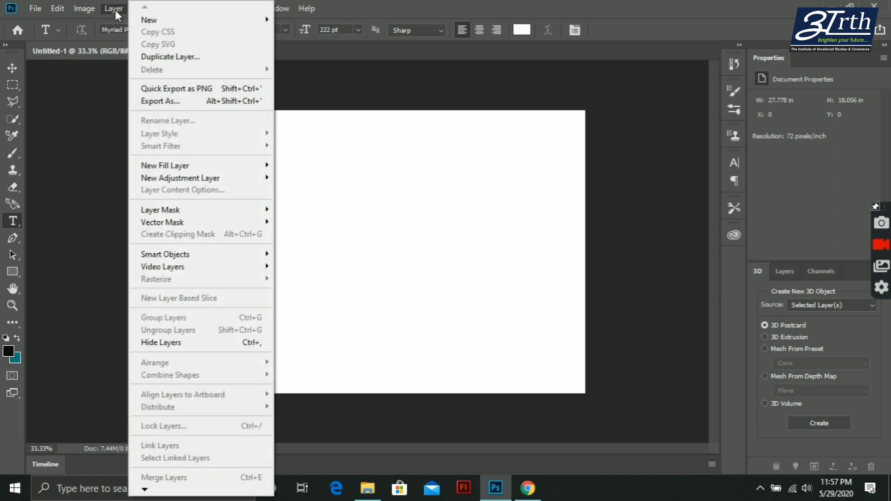
left_click(402, 130)
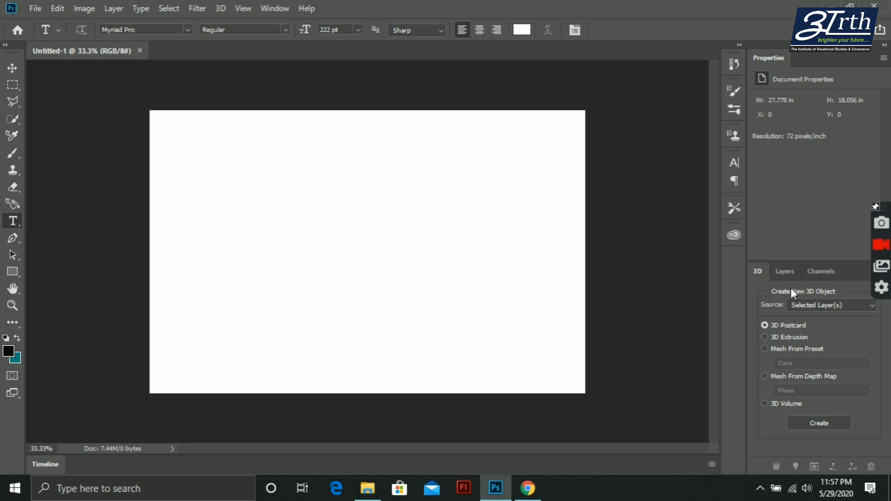
left_click(786, 273)
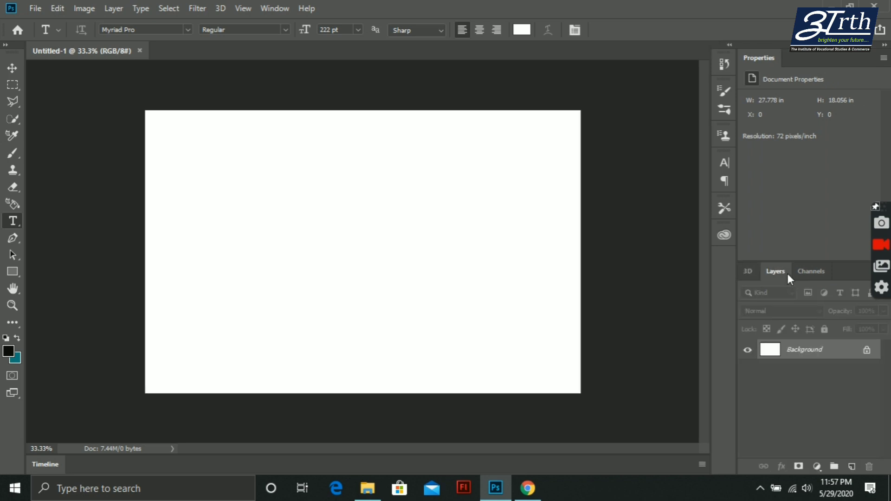